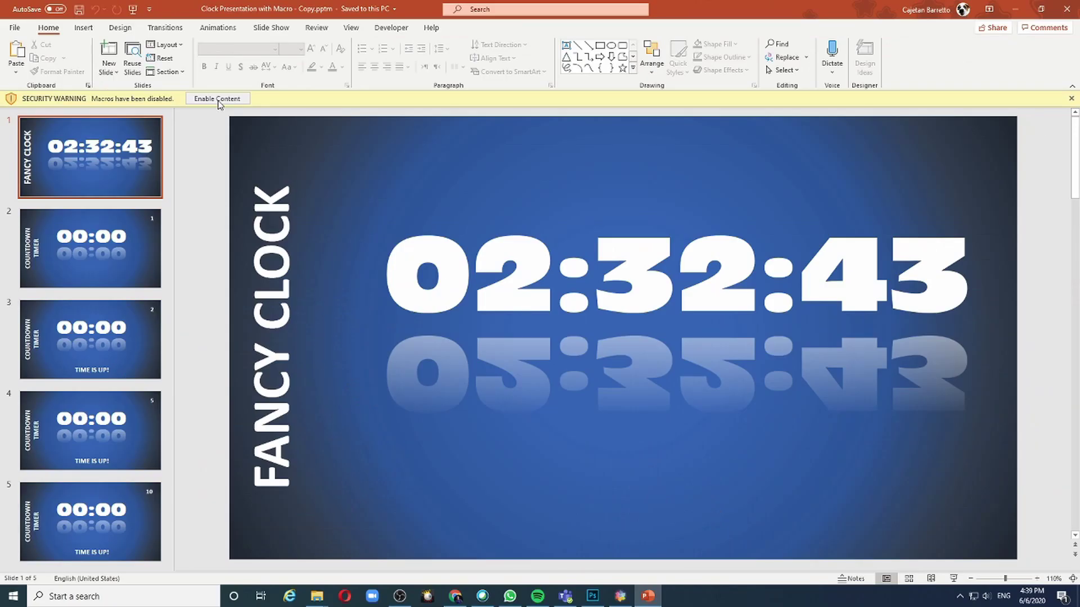
Enable the presentation's macros and go to slide 2, the 1-minute countdown timer
{"action": "left_click", "coordinate": [218, 100]}
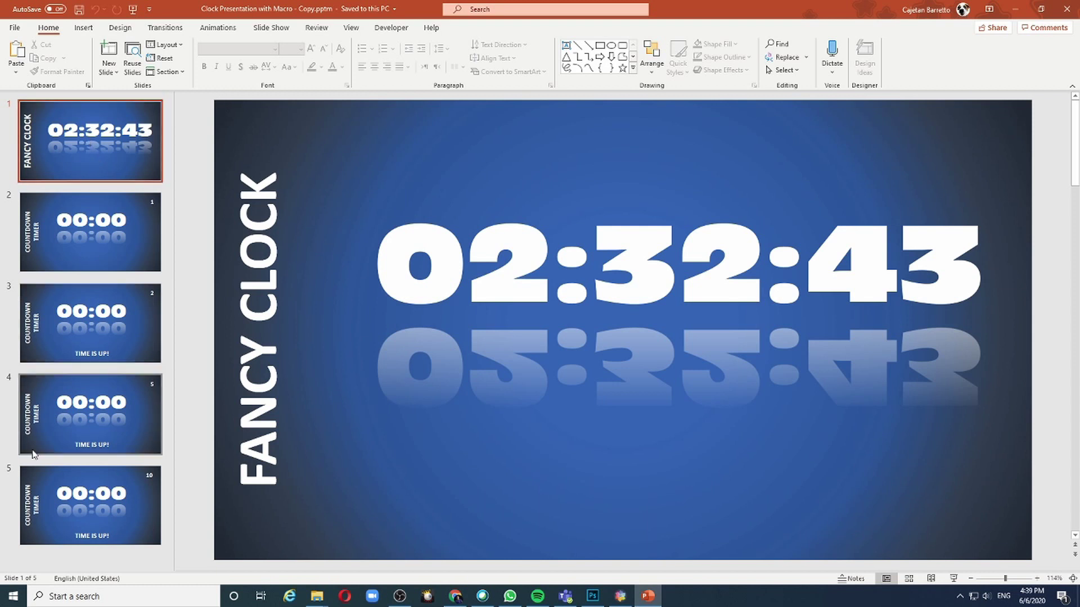
{"action": "left_click", "coordinate": [67, 235]}
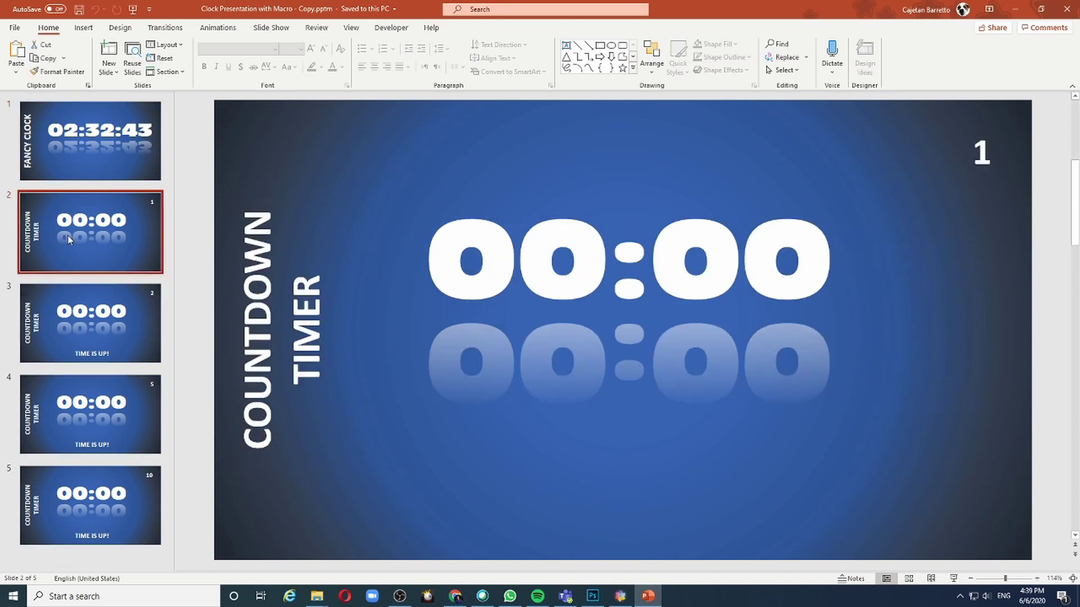
Test slide 2's 1-minute countdown in Slide Show, stopping it at 00:53
{"action": "left_click", "coordinate": [954, 580]}
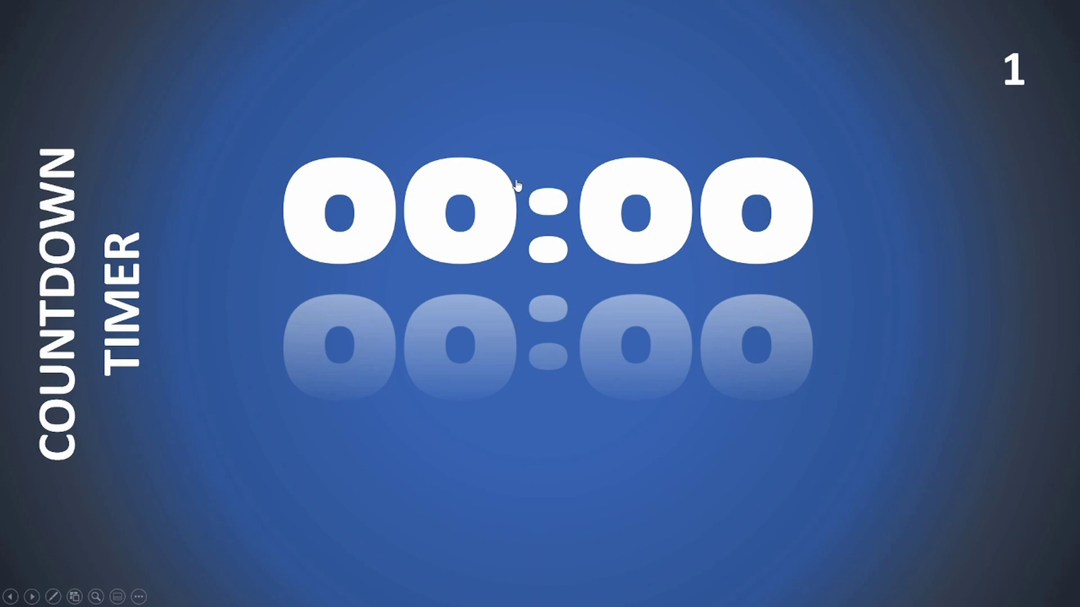
{"action": "left_click", "coordinate": [446, 191]}
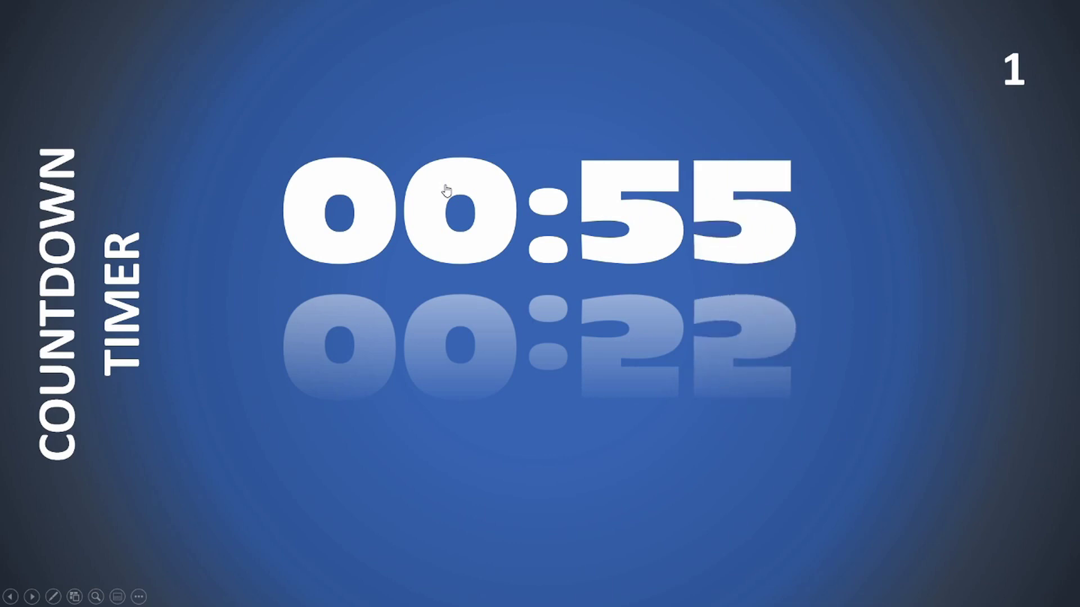
{"action": "key", "text": "Escape"}
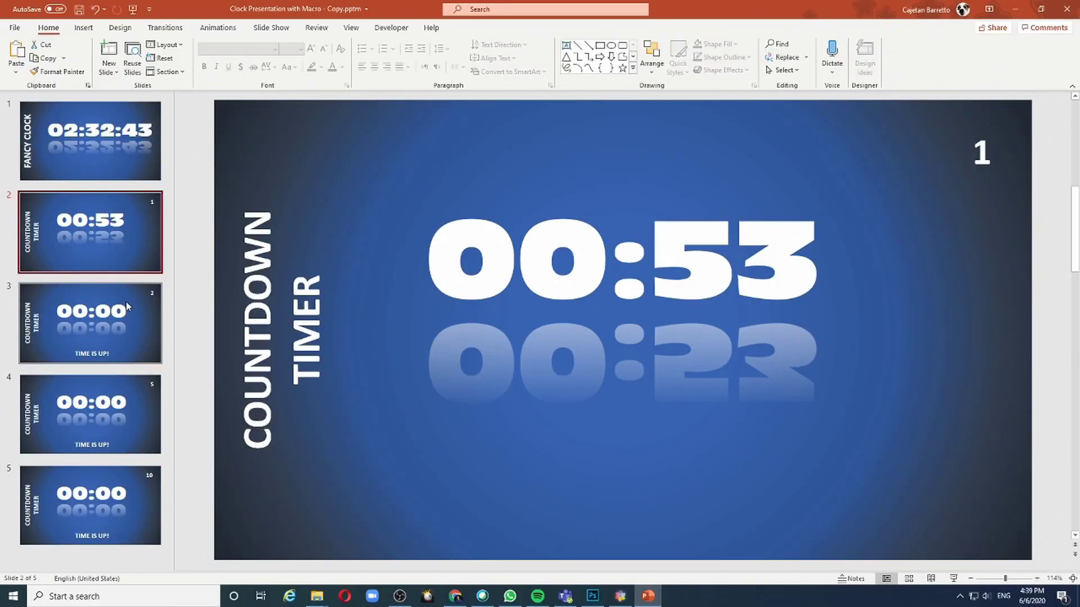
Look over the other timer slides 3, 4 and 5
{"action": "left_click", "coordinate": [108, 324]}
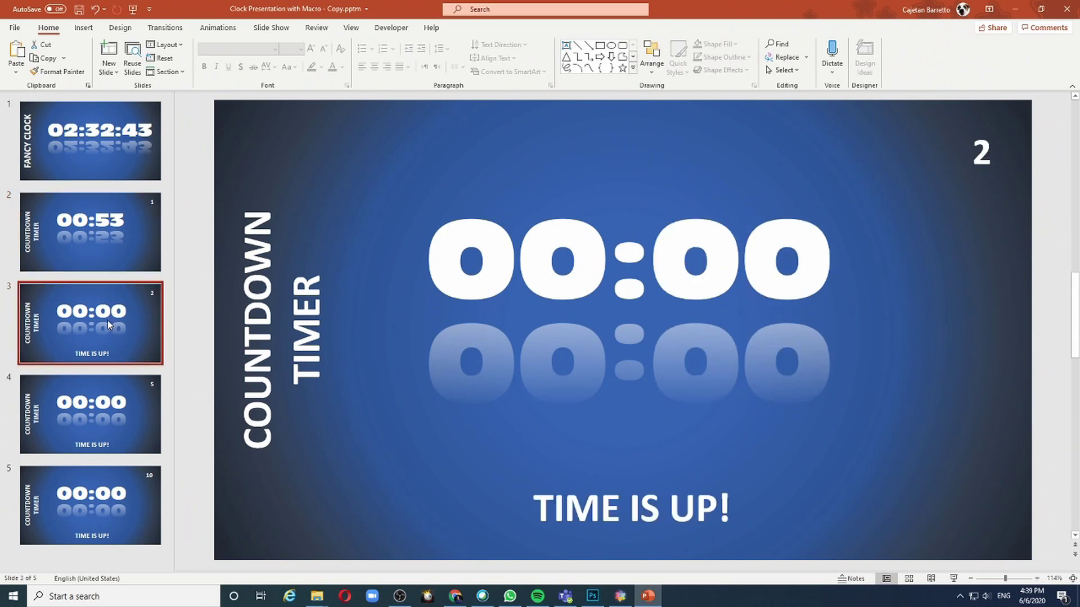
{"action": "left_click", "coordinate": [103, 423]}
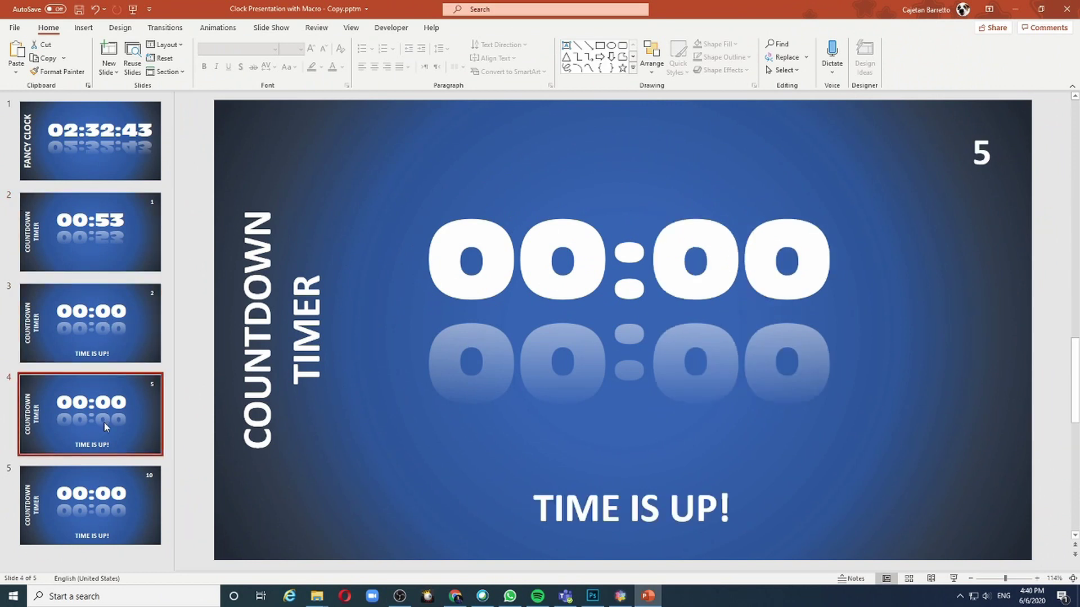
{"action": "left_click", "coordinate": [93, 516]}
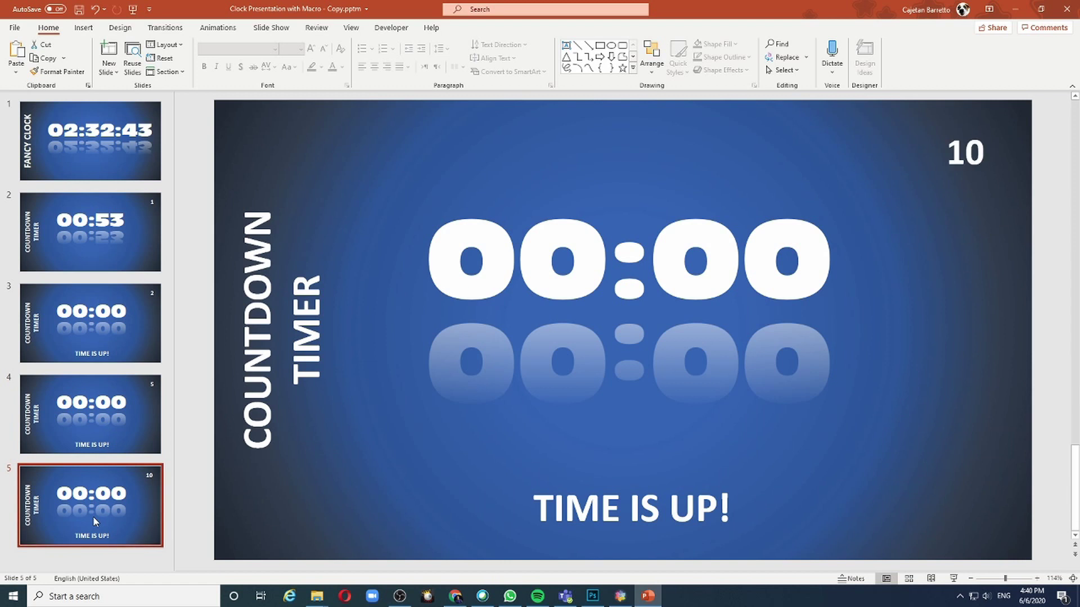
On slide 2, change the time-limit box from 1 to 3
{"action": "left_click", "coordinate": [107, 228]}
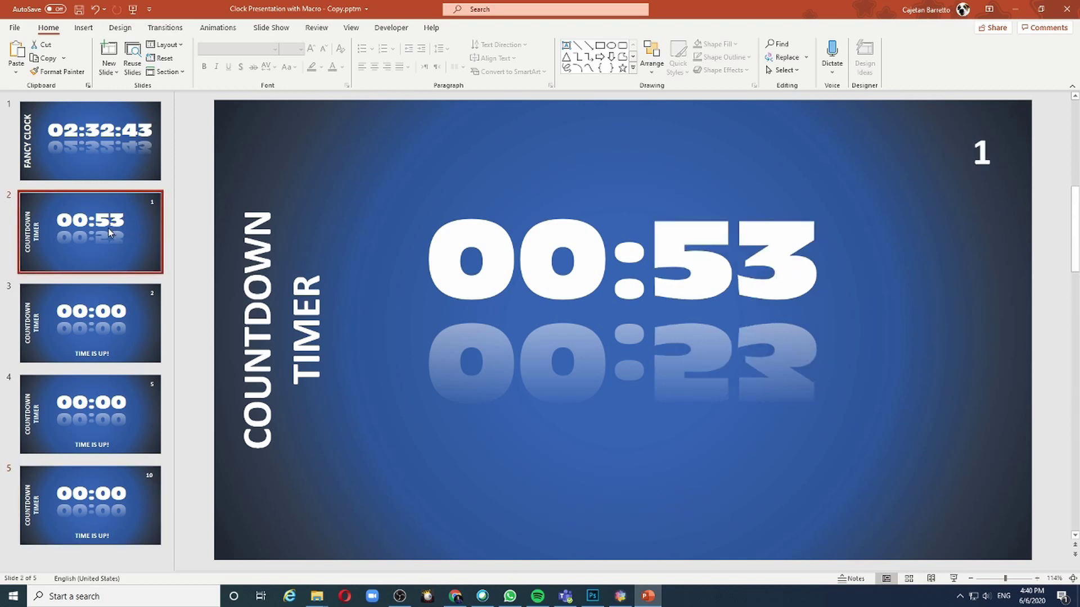
{"action": "left_click", "coordinate": [980, 151]}
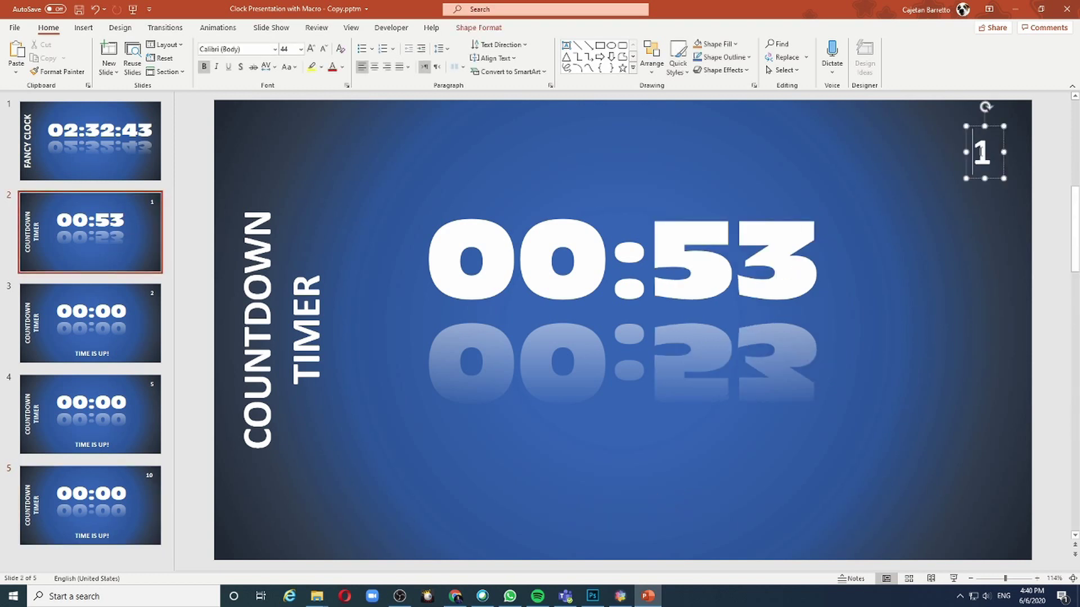
{"action": "double_click", "coordinate": [982, 152]}
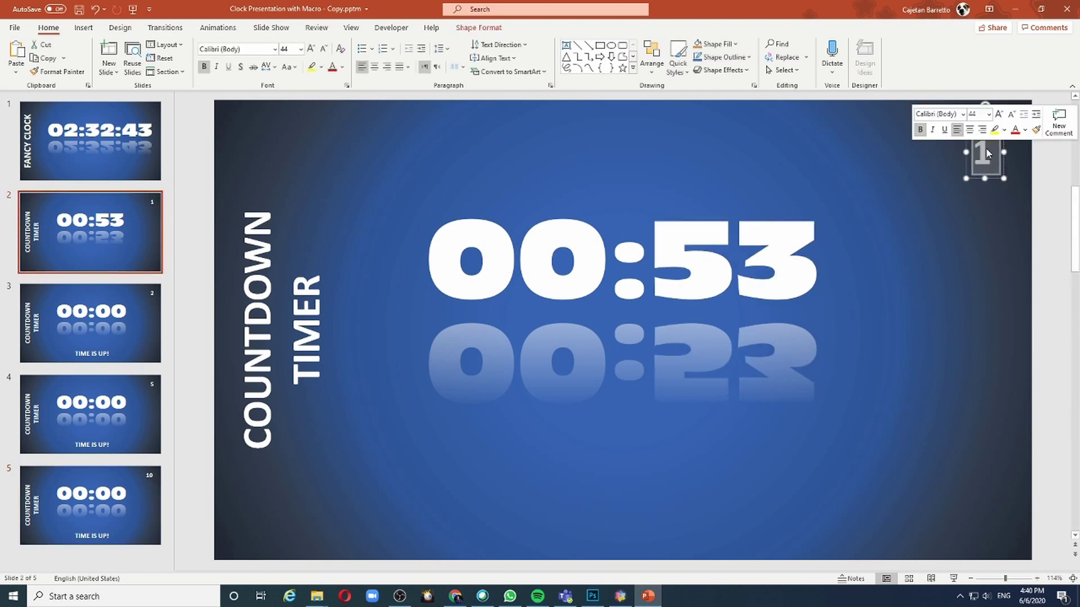
{"action": "type", "text": "3"}
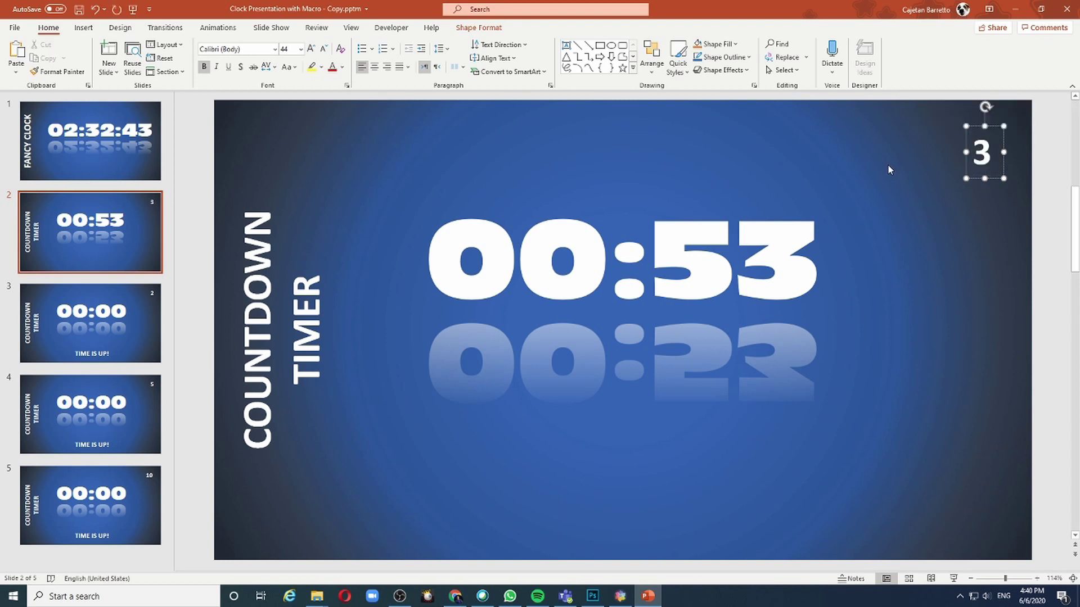
{"action": "left_click", "coordinate": [889, 169]}
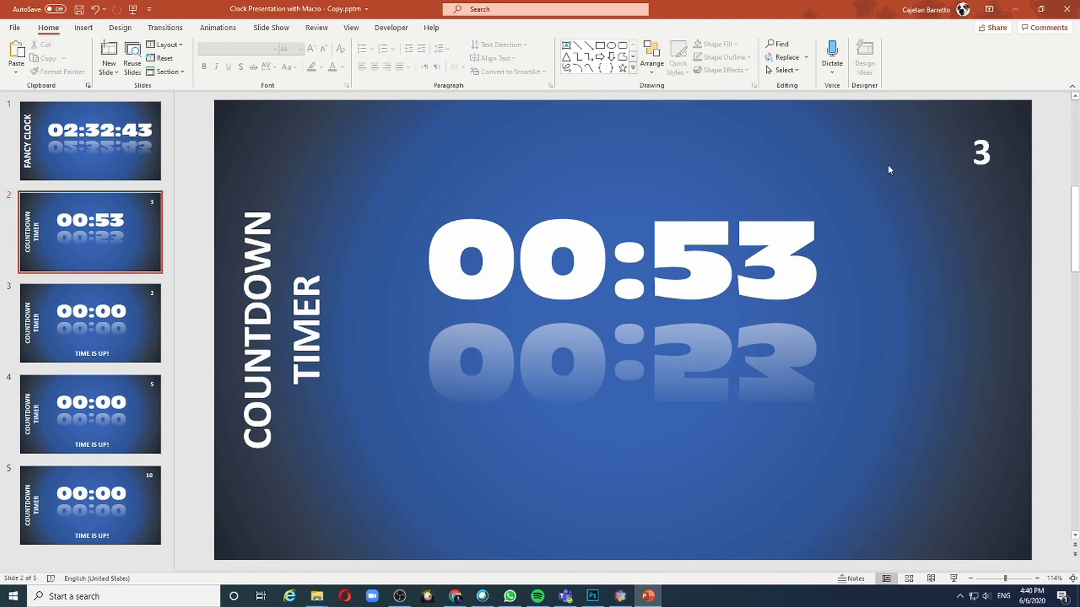
Test the 3-minute countdown in Slide Show, stopping at 02:53
{"action": "left_click", "coordinate": [953, 578]}
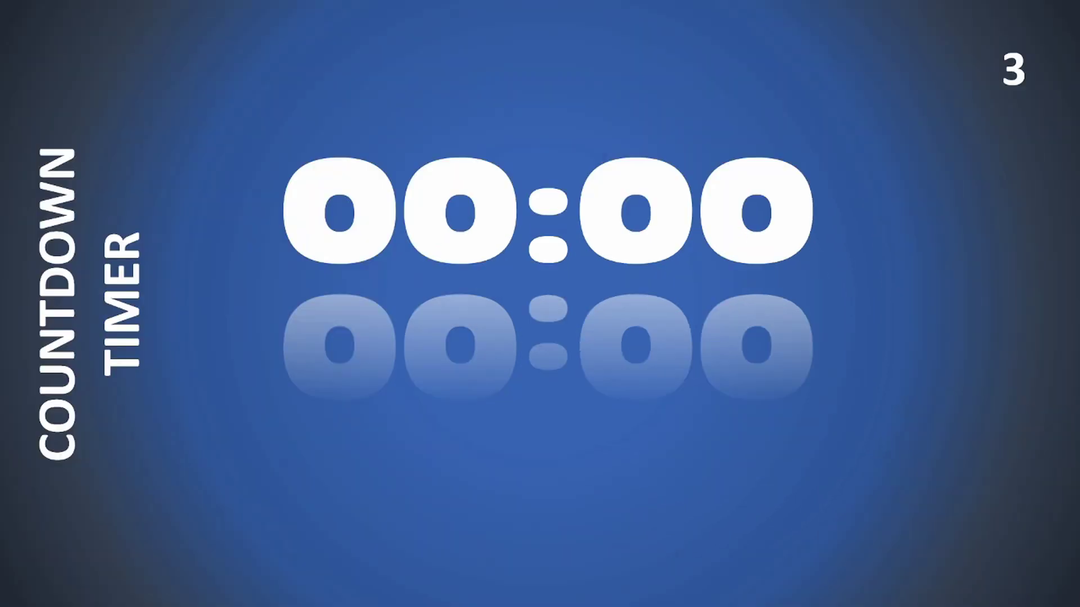
{"action": "left_click", "coordinate": [621, 183]}
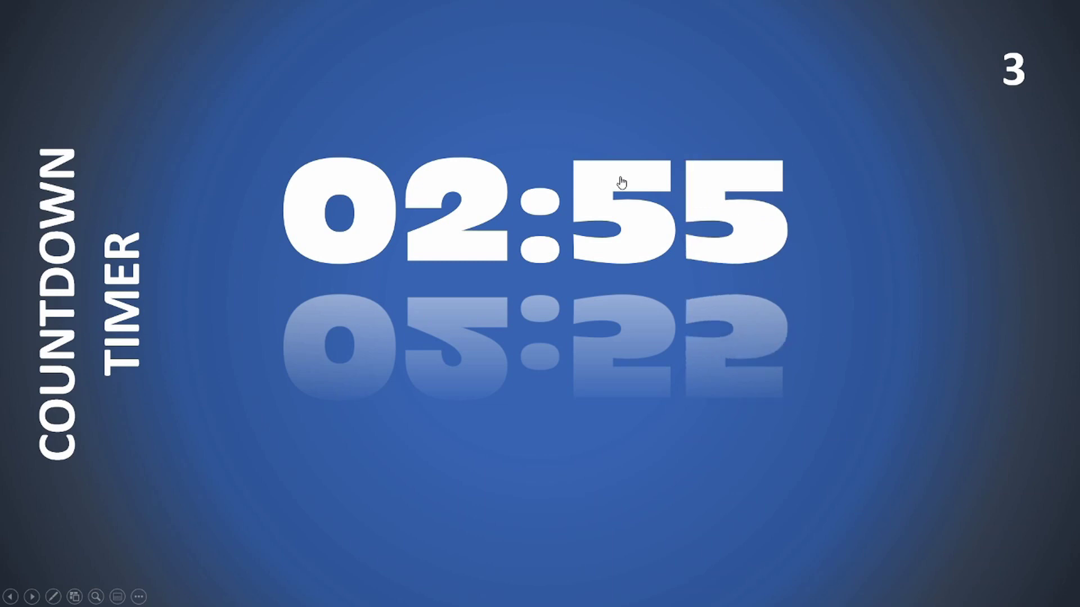
{"action": "key", "text": "Escape"}
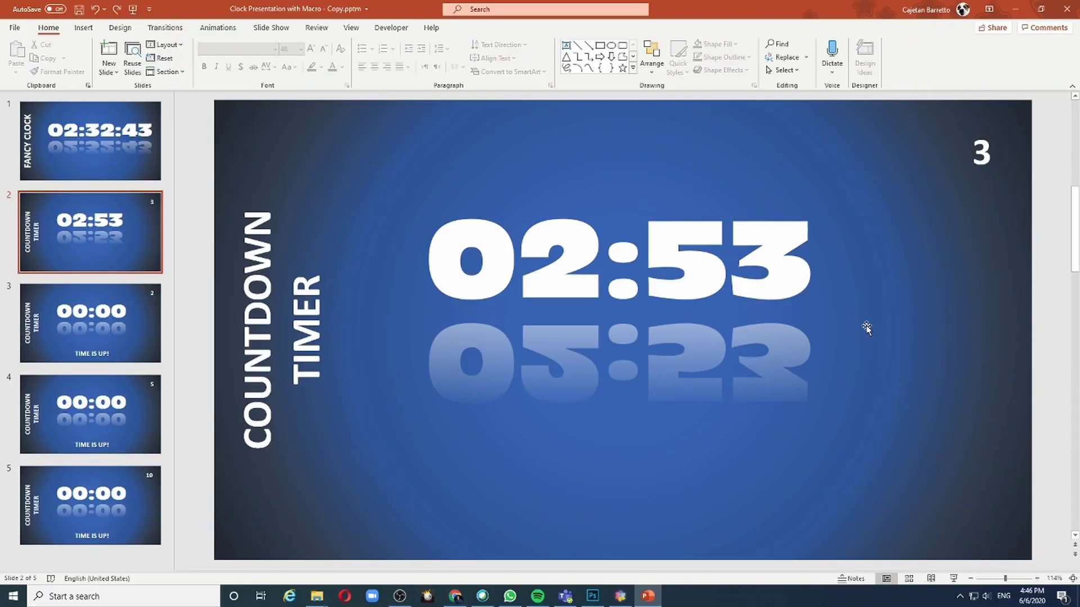
Shrink the countdown digits from 120 to 96 point
{"action": "left_click", "coordinate": [573, 292]}
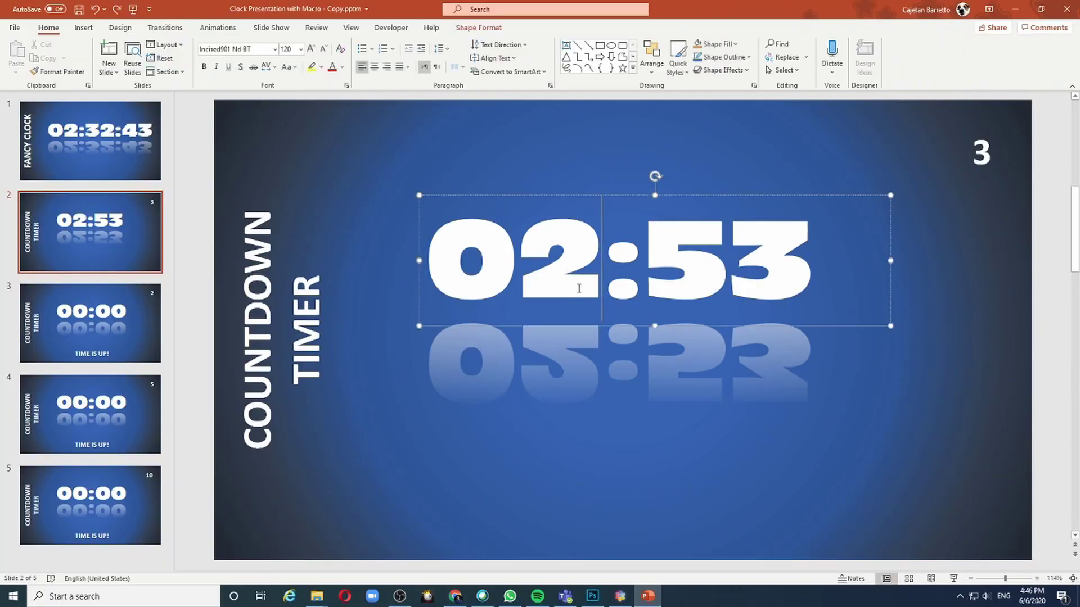
{"action": "left_click", "coordinate": [301, 49]}
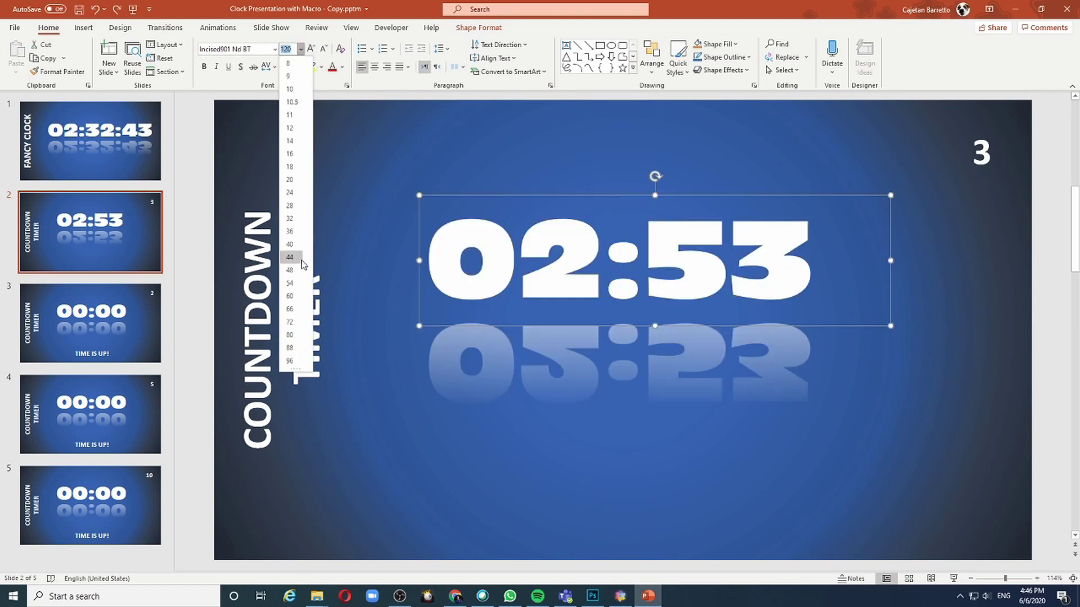
{"action": "left_click", "coordinate": [298, 361]}
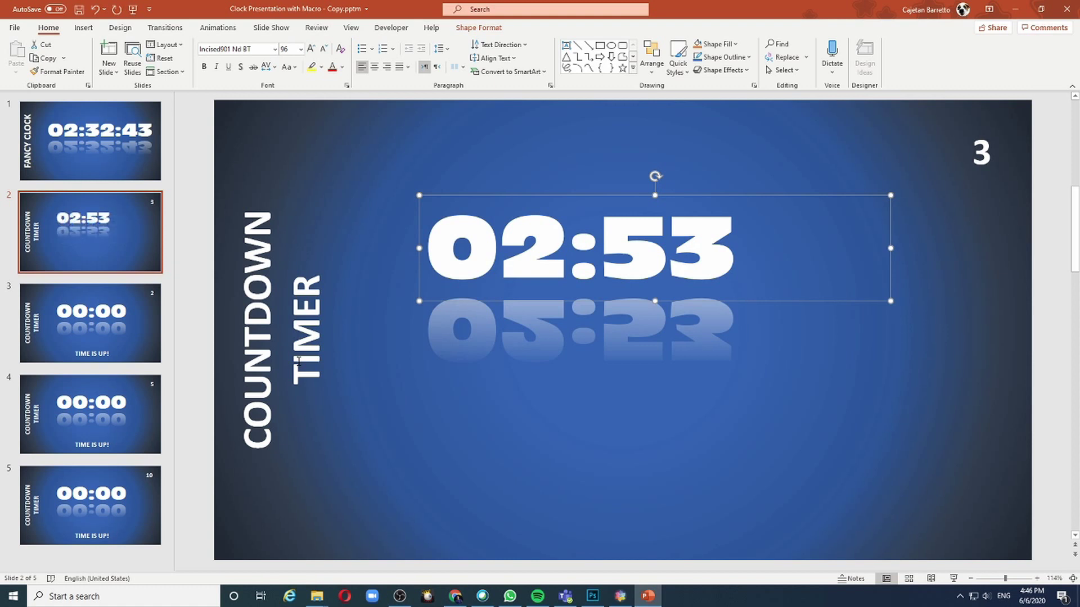
{"action": "left_click", "coordinate": [430, 390]}
Color the countdown digits dark red from the Standard Colors
{"action": "left_click", "coordinate": [524, 255]}
{"action": "left_click", "coordinate": [343, 67]}
{"action": "left_click", "coordinate": [332, 172]}
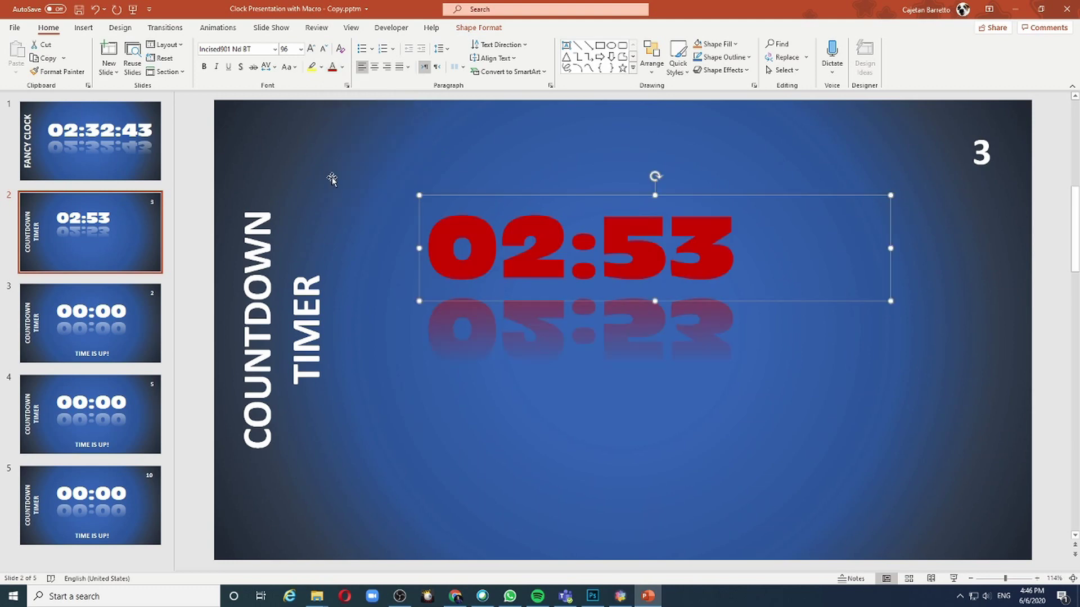
{"action": "left_click", "coordinate": [882, 112]}
Replace slide 2's radial gradient background with a solid blue fill via Format Background
{"action": "right_click", "coordinate": [882, 112]}
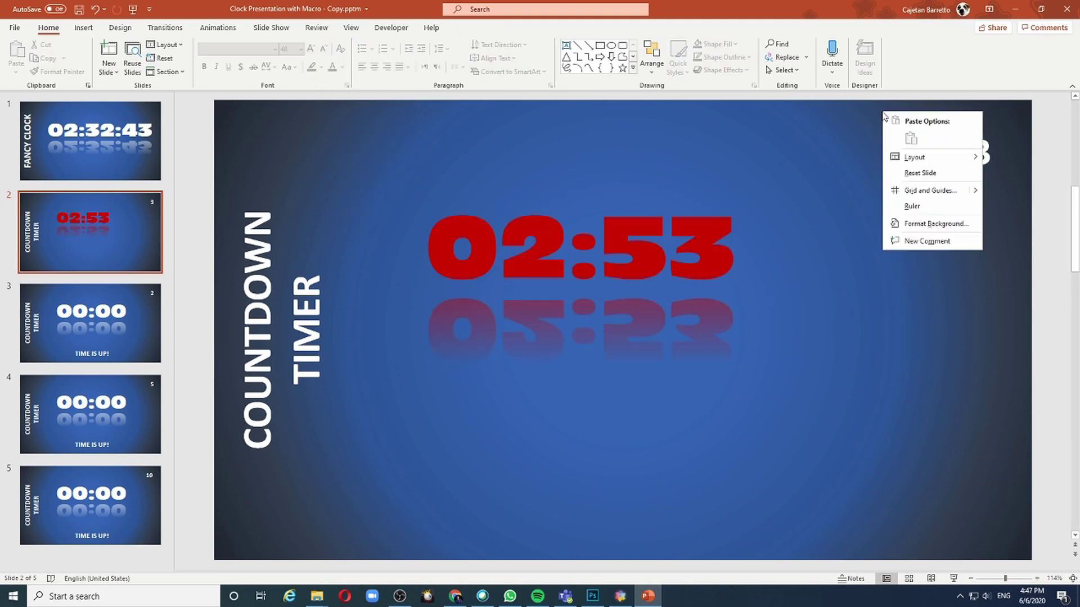
{"action": "left_click", "coordinate": [897, 224]}
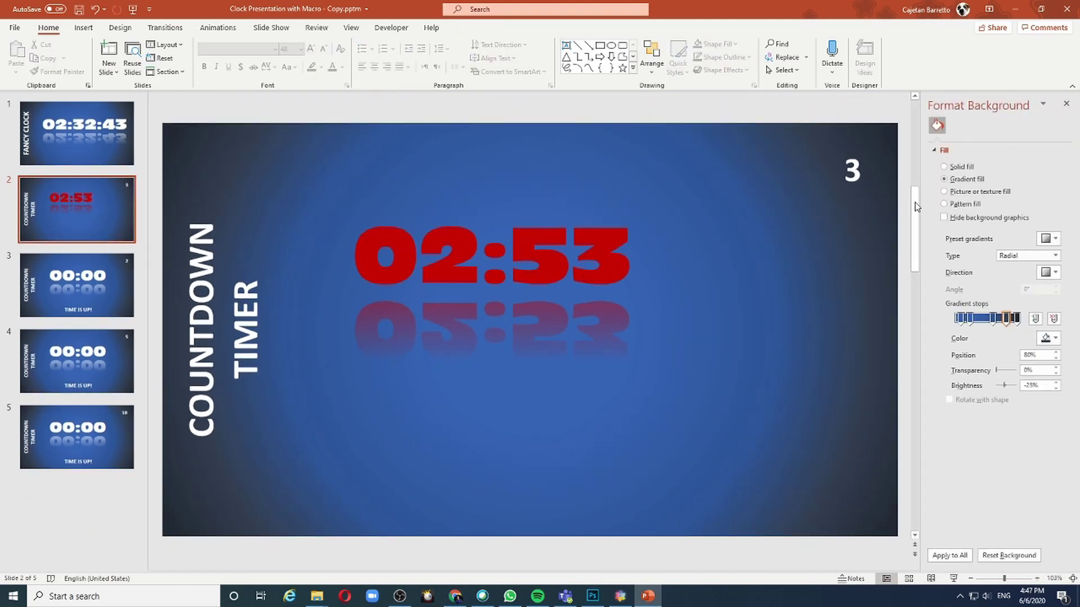
{"action": "left_click", "coordinate": [945, 167]}
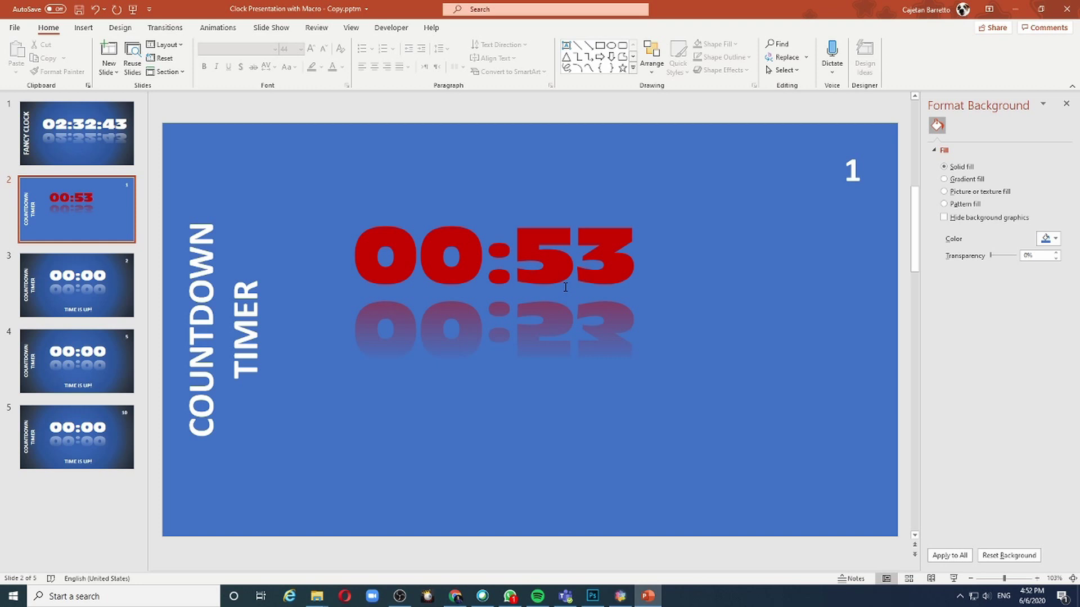
{"action": "left_click", "coordinate": [544, 273]}
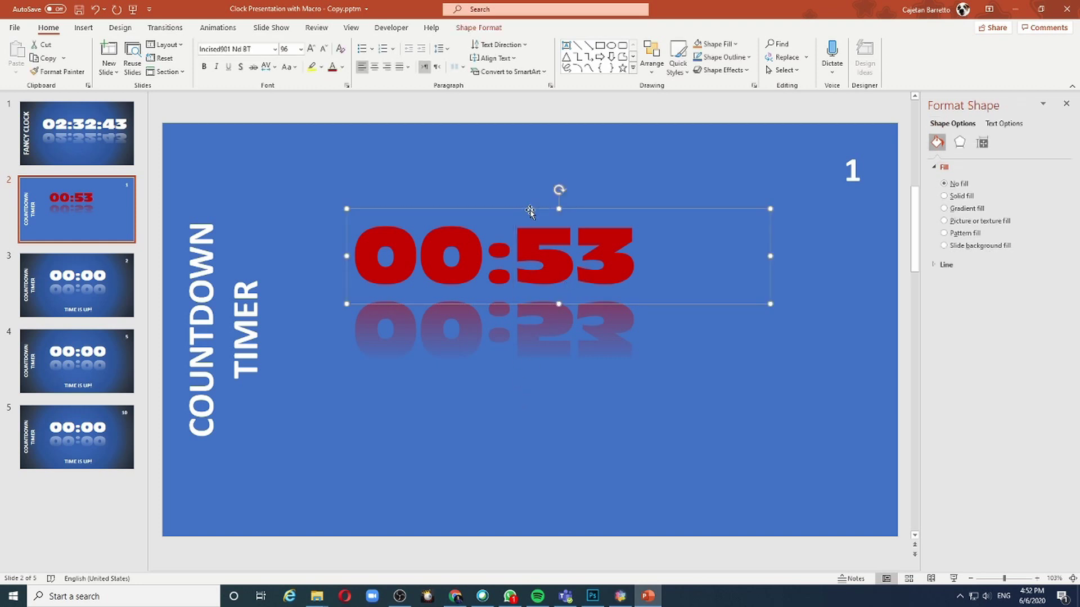
{"action": "left_click", "coordinate": [852, 148]}
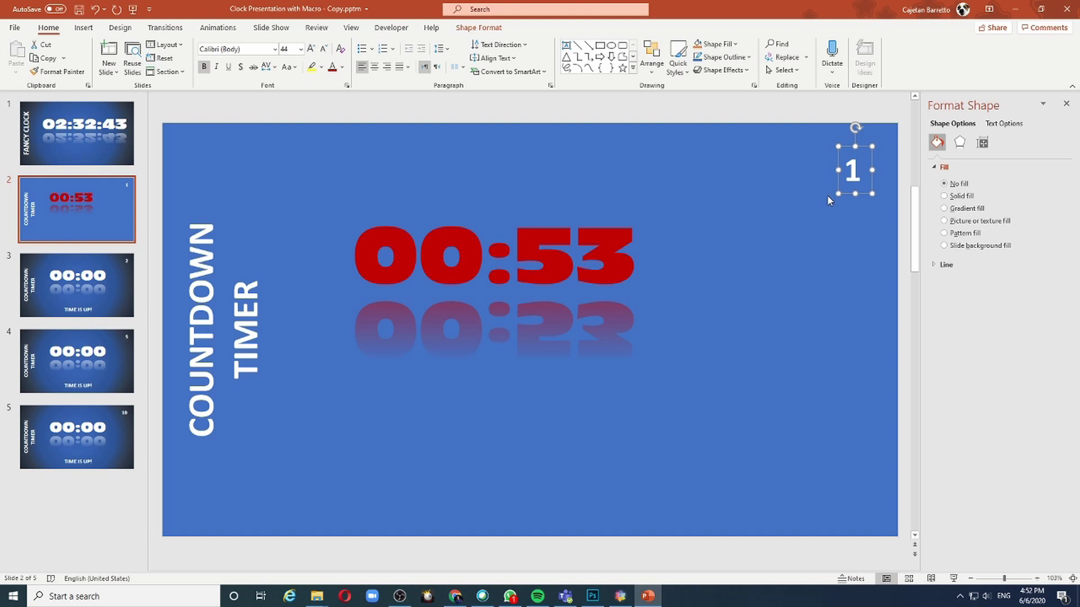
{"action": "left_click", "coordinate": [529, 479]}
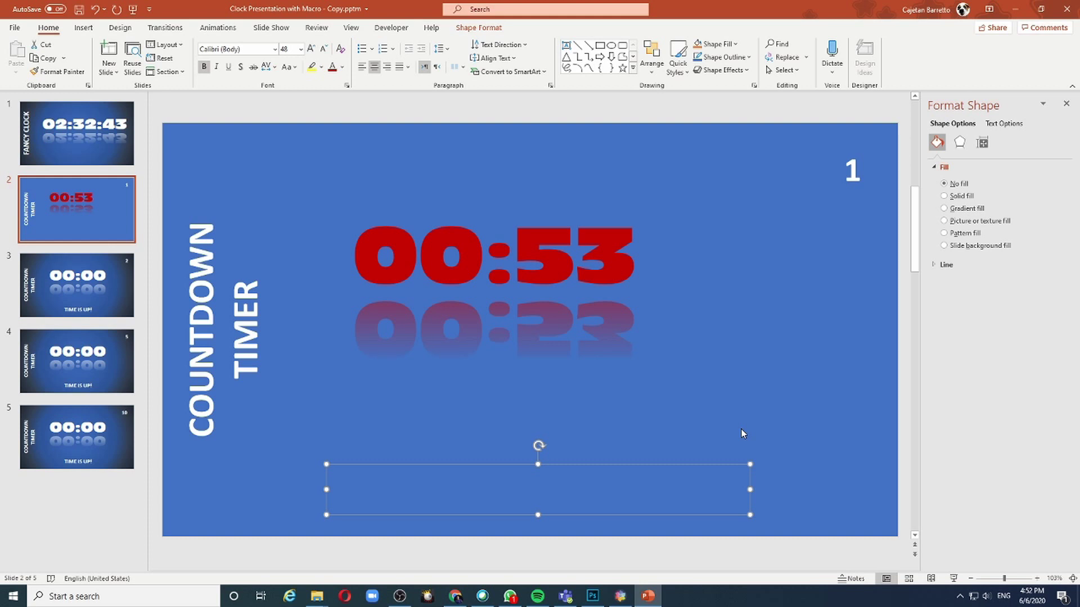
{"action": "left_click", "coordinate": [854, 170]}
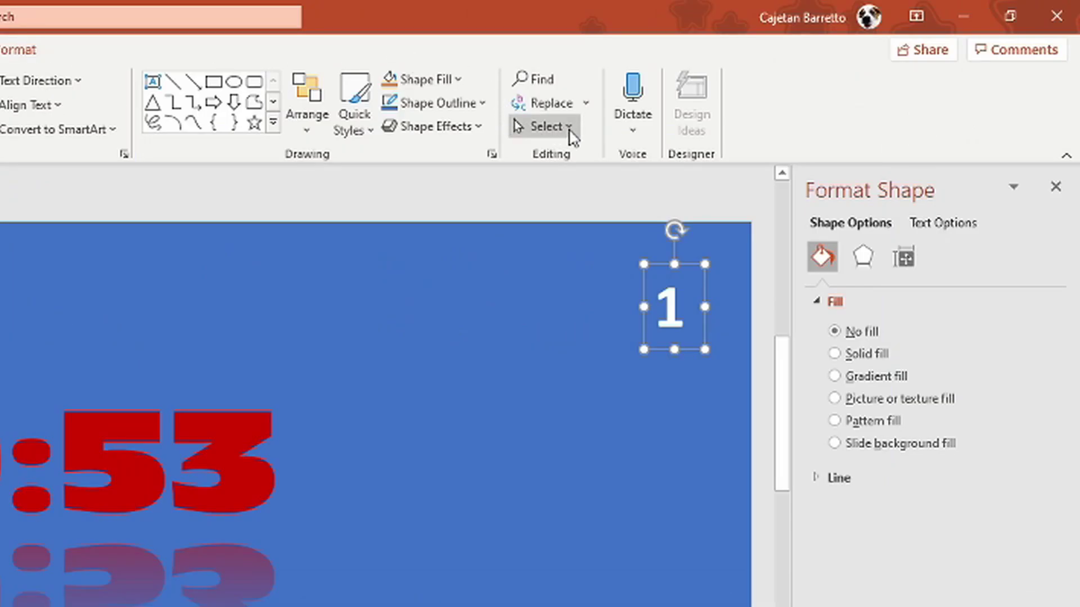
Hide the ShpTimeLimit shape in the Selection Pane and test the countdown in Slide Show
{"action": "left_click", "coordinate": [569, 128]}
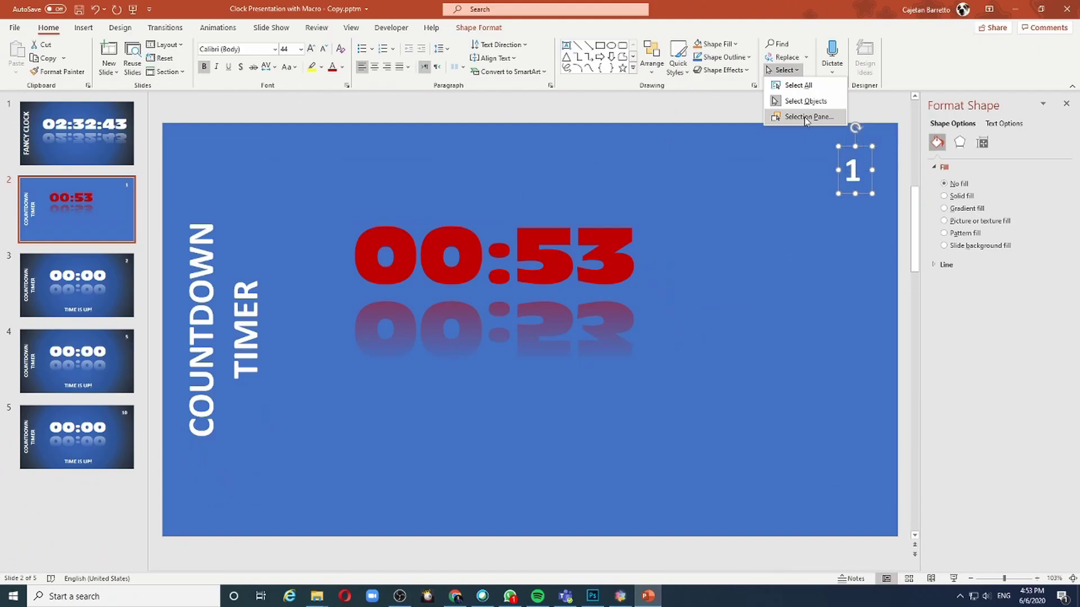
{"action": "left_click", "coordinate": [806, 117]}
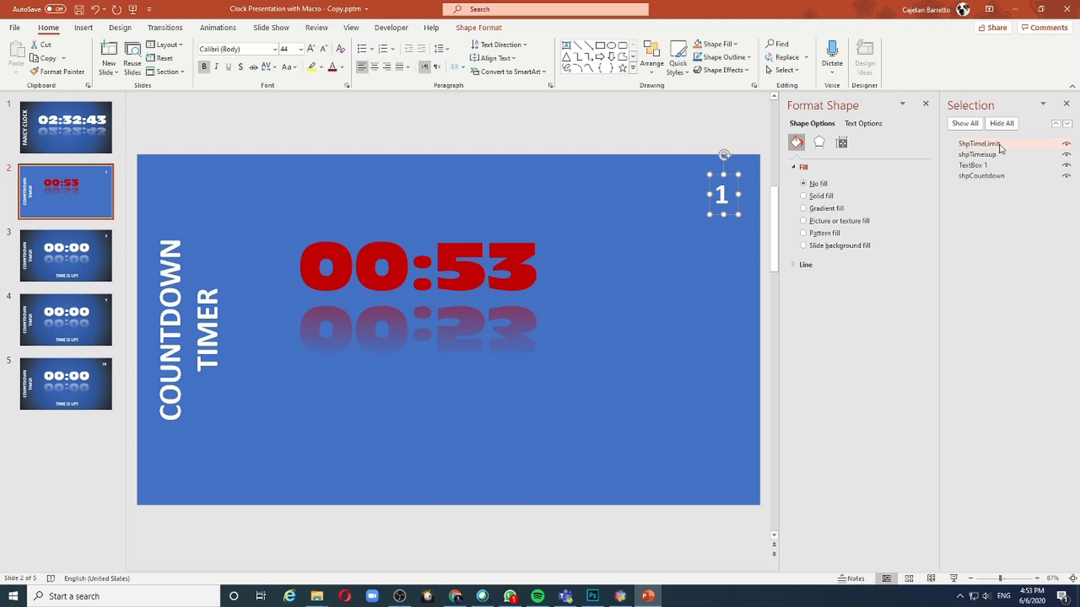
{"action": "left_click", "coordinate": [1068, 146]}
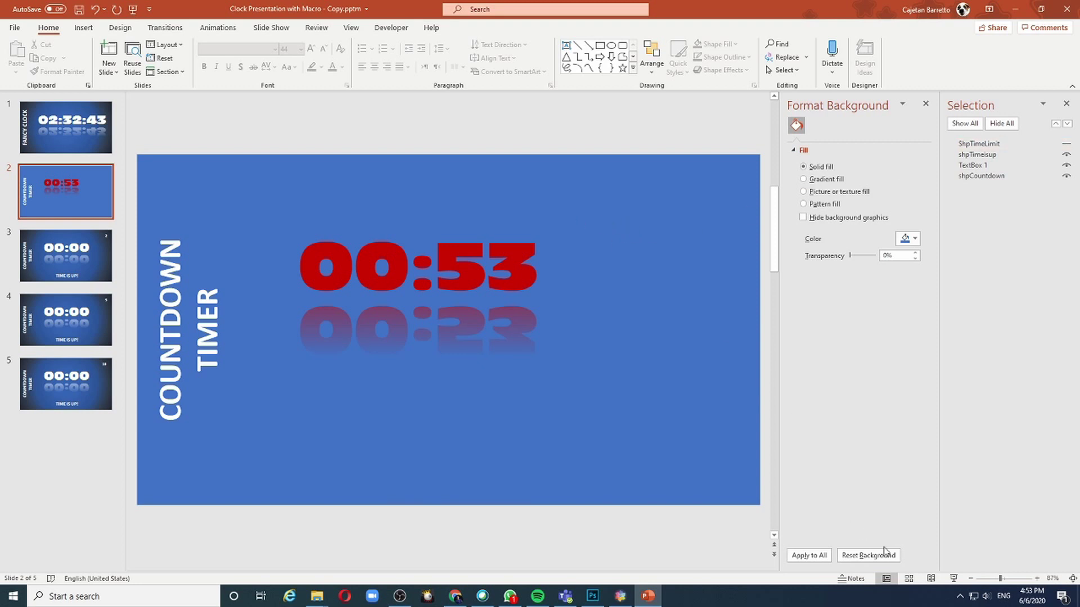
{"action": "left_click", "coordinate": [953, 578]}
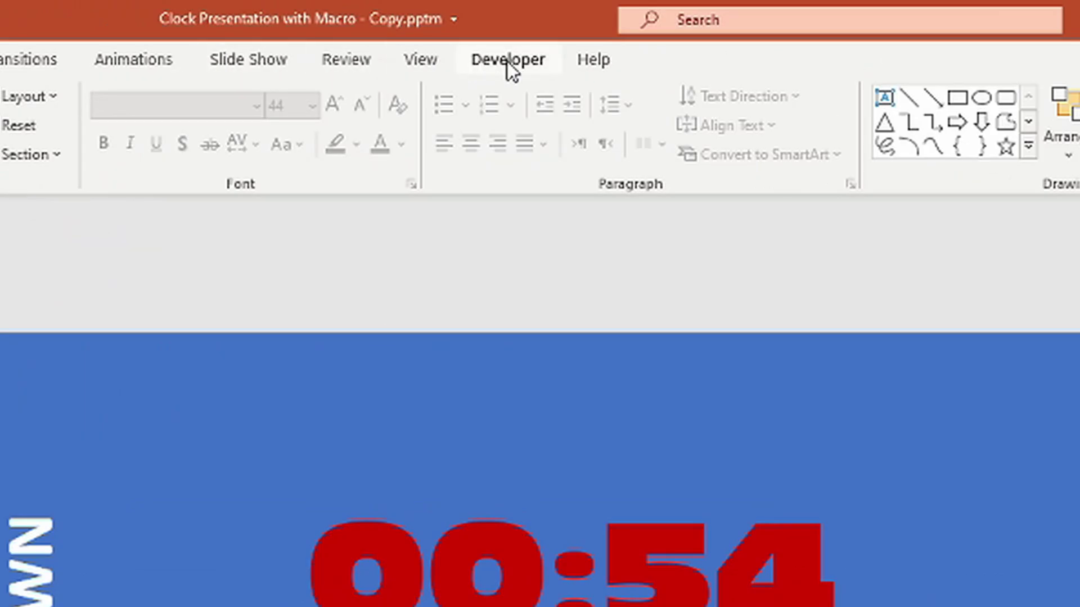
Open Module1's countdown macro code in the VBA editor and scroll through StartCountdown
{"action": "left_click", "coordinate": [506, 63]}
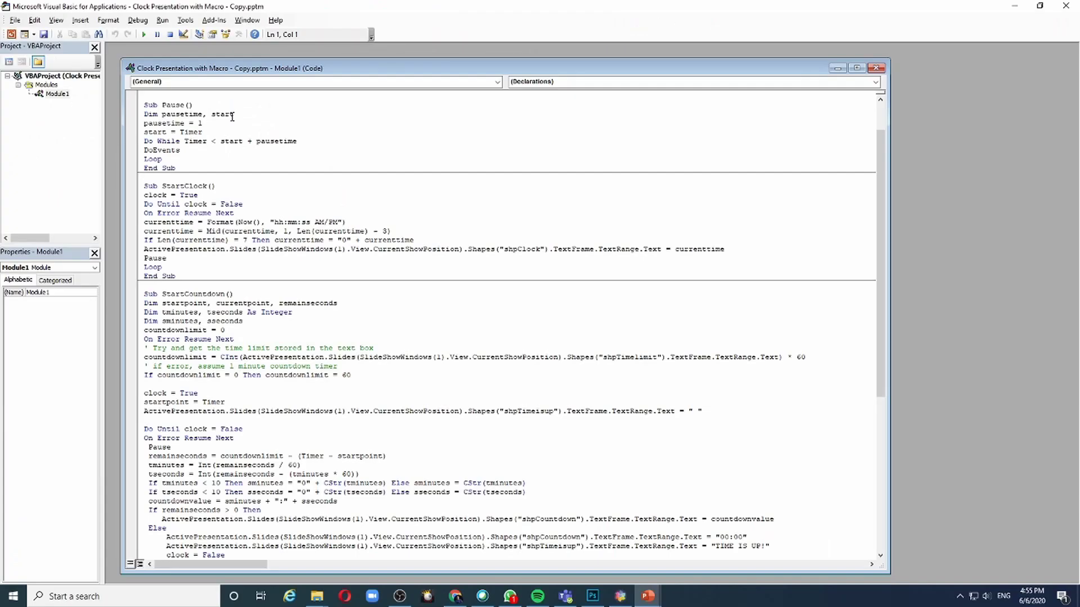
{"action": "scroll", "coordinate": [228, 147], "scroll_direction": "down", "scroll_amount": 6}
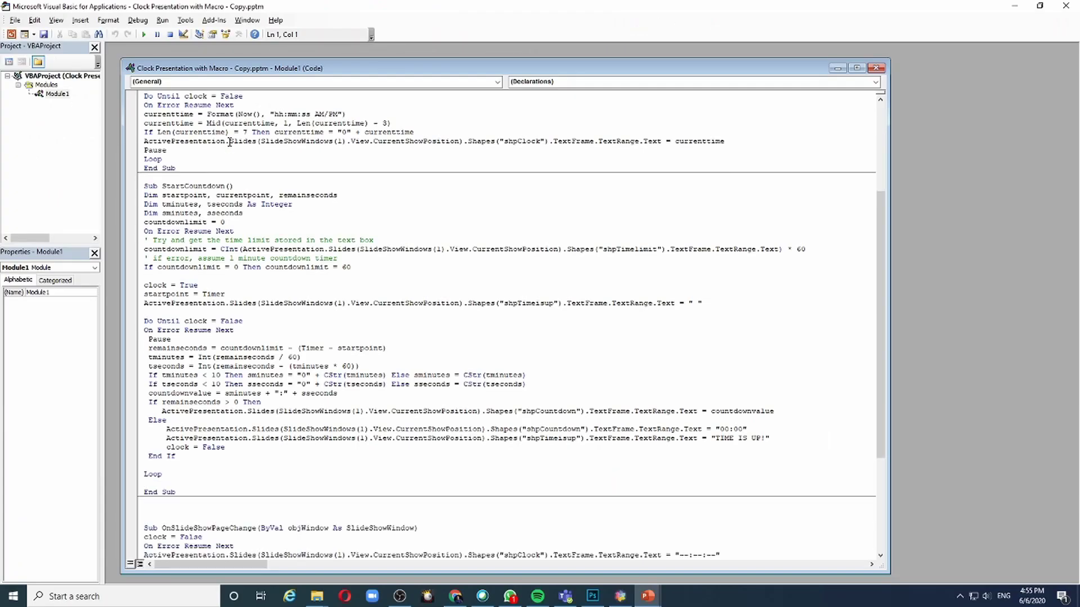
{"action": "scroll", "coordinate": [227, 150], "scroll_direction": "down", "scroll_amount": 1}
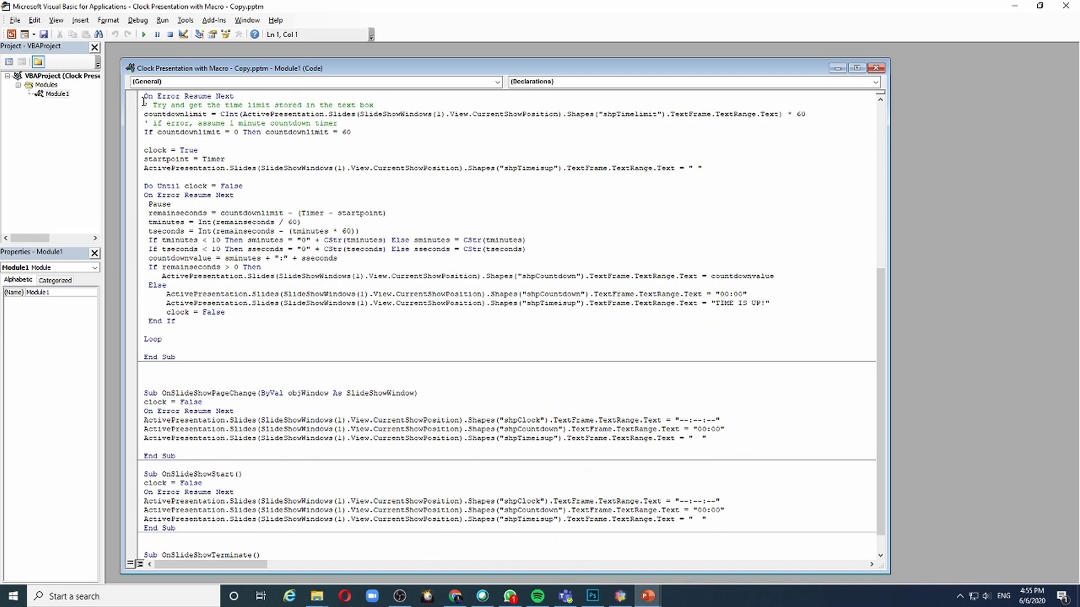
Return to PowerPoint and confirm the Developer tab is enabled in Customize the Ribbon
{"action": "left_click", "coordinate": [11, 35]}
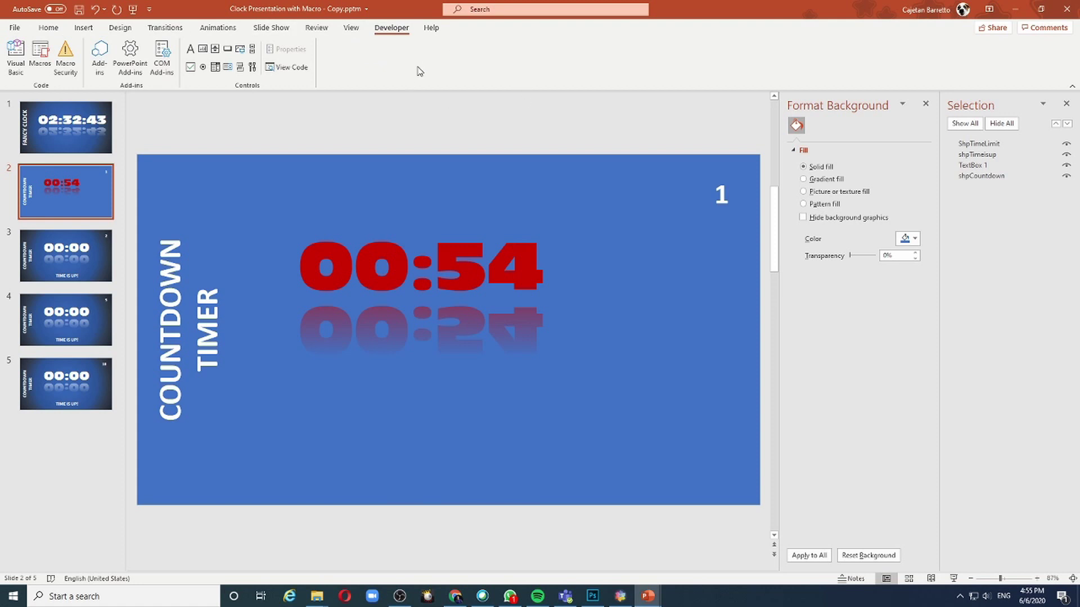
{"action": "right_click", "coordinate": [723, 61]}
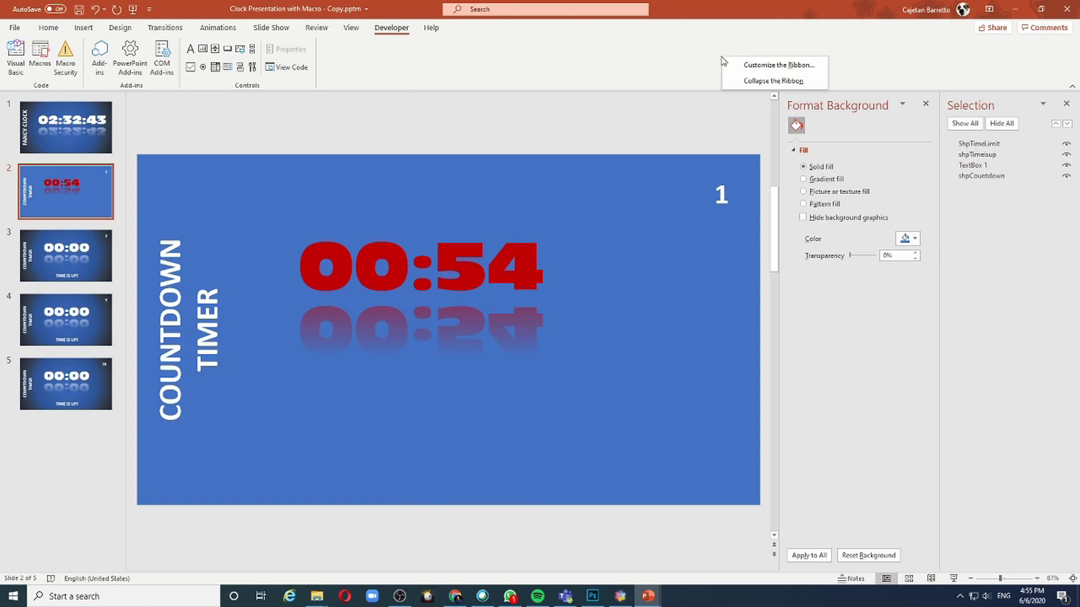
{"action": "left_click", "coordinate": [770, 66]}
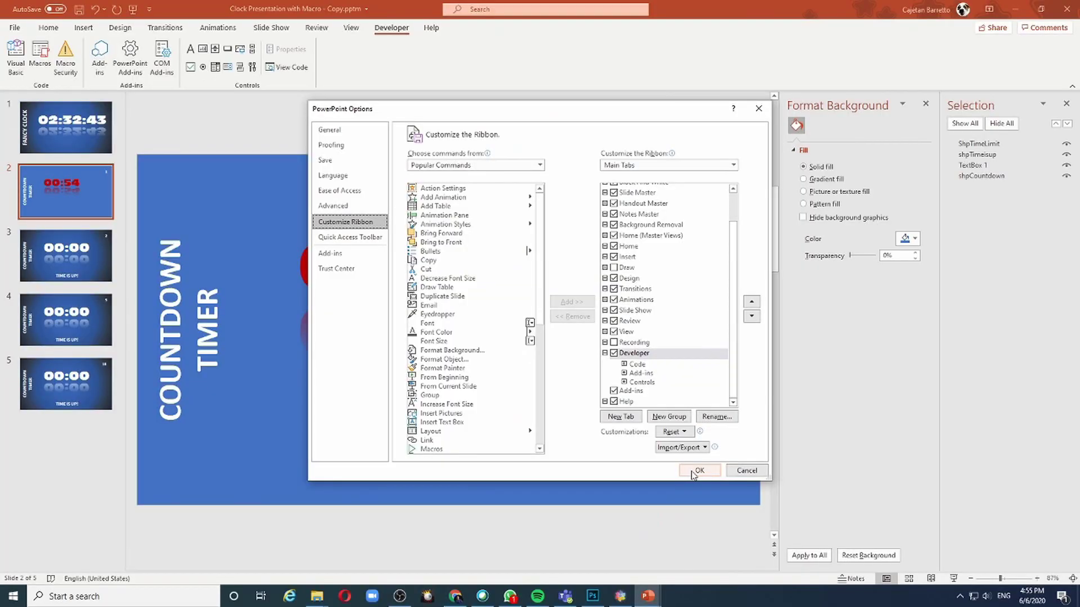
{"action": "left_click", "coordinate": [653, 564]}
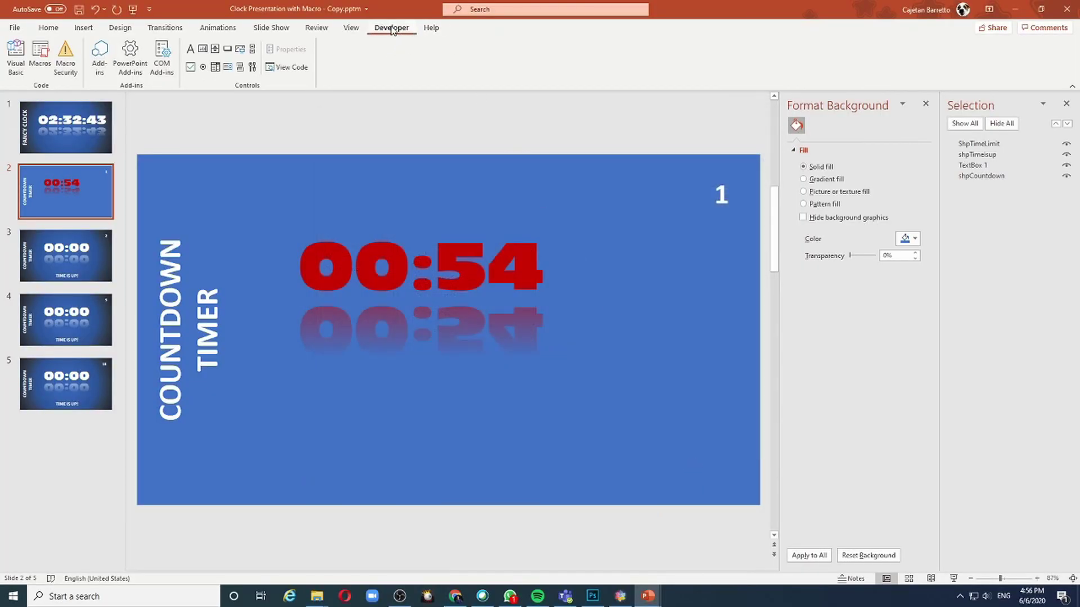
Go to slide 1, the Fancy Clock slide with the radial gradient background
{"action": "left_click", "coordinate": [63, 130]}
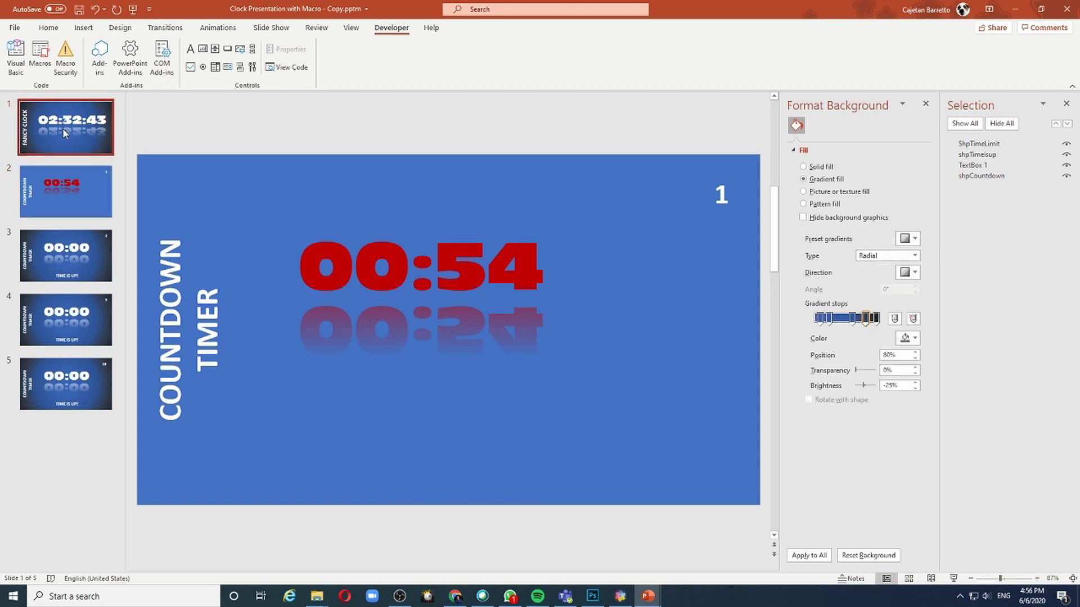